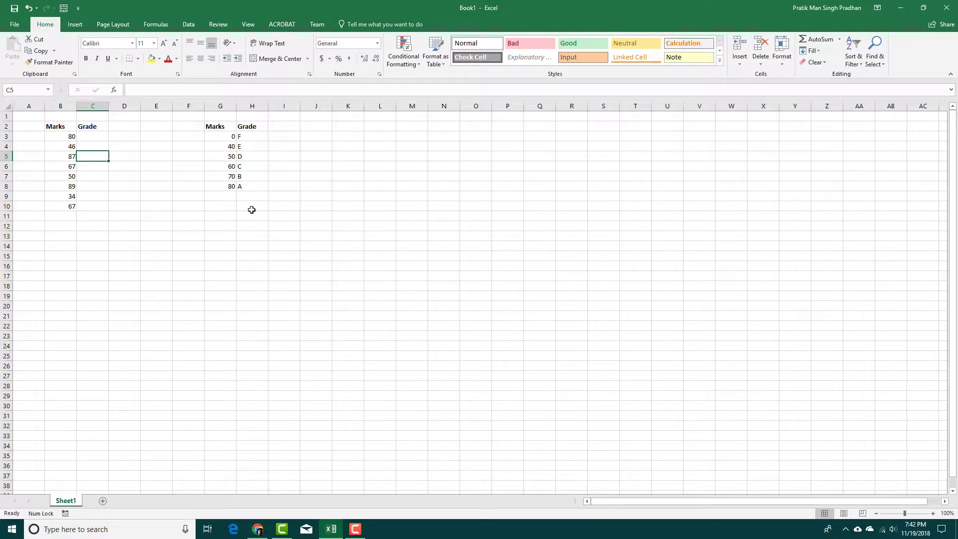
# - Highlight the empty Grade column, the marks in B3:B10, and the grade table's Marks and Grade columns
pyautogui.click(265, 234)
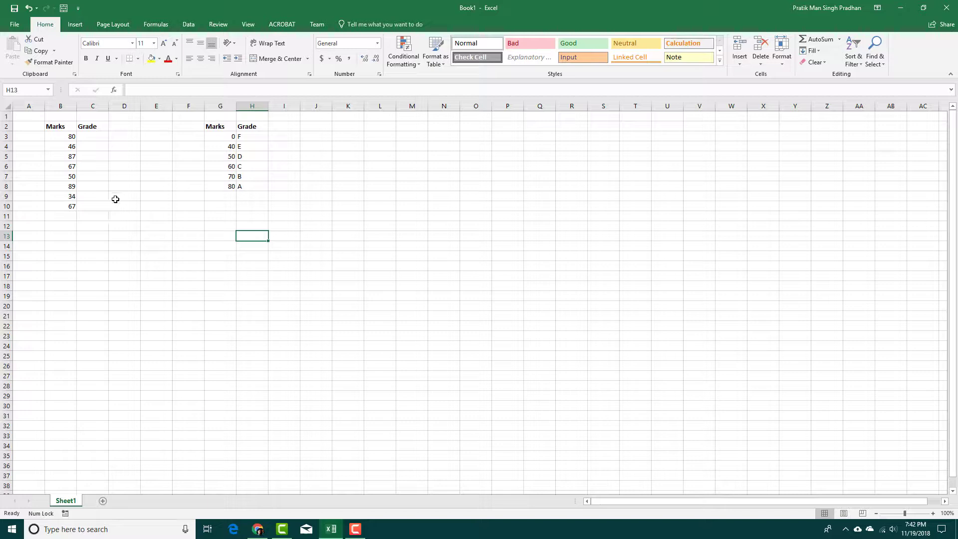
pyautogui.click(93, 147)
pyautogui.moveTo(69, 136); pyautogui.dragTo(68, 207)
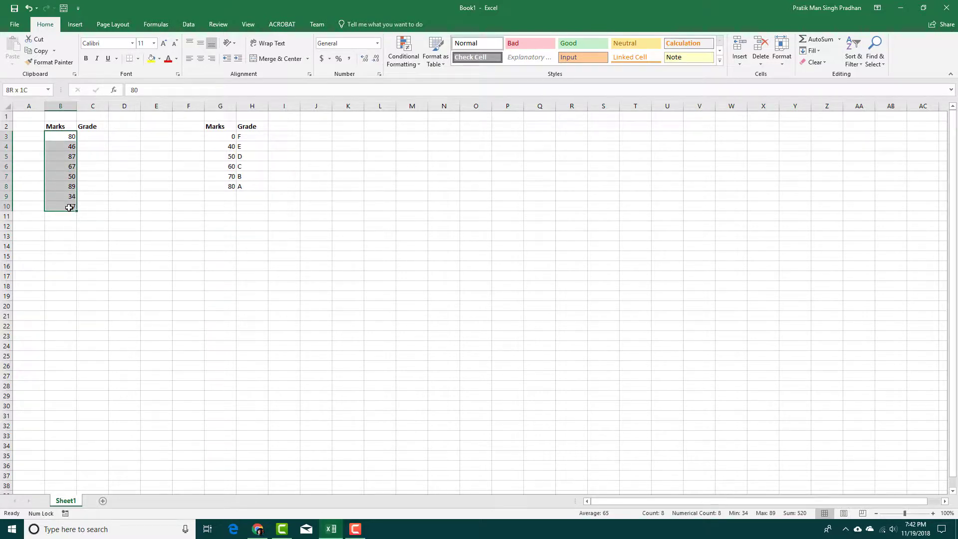
pyautogui.click(97, 135)
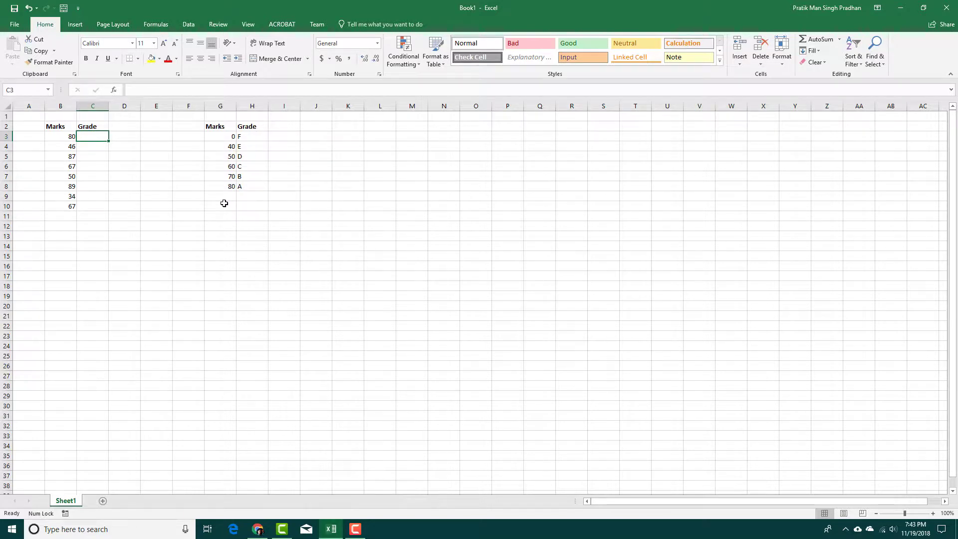
pyautogui.click(225, 178)
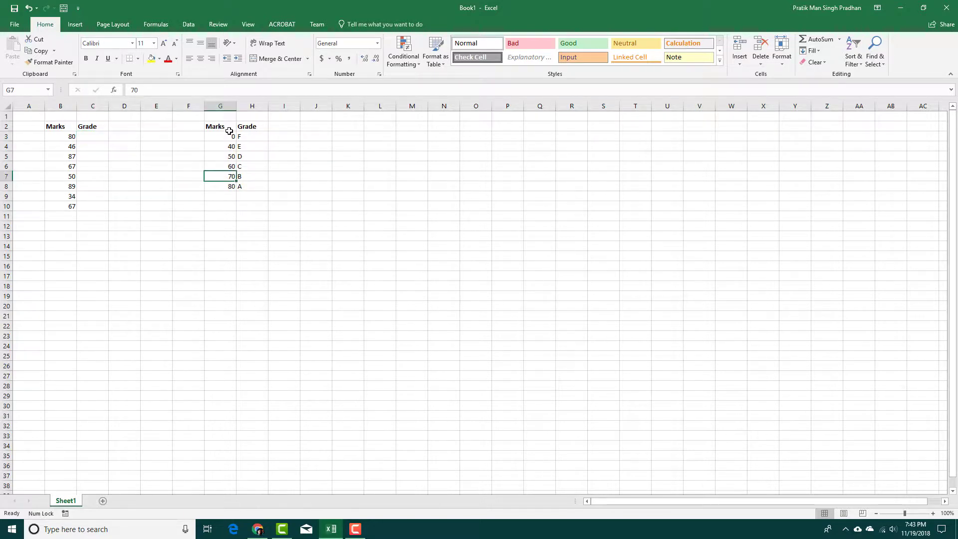
pyautogui.moveTo(227, 131); pyautogui.dragTo(223, 185)
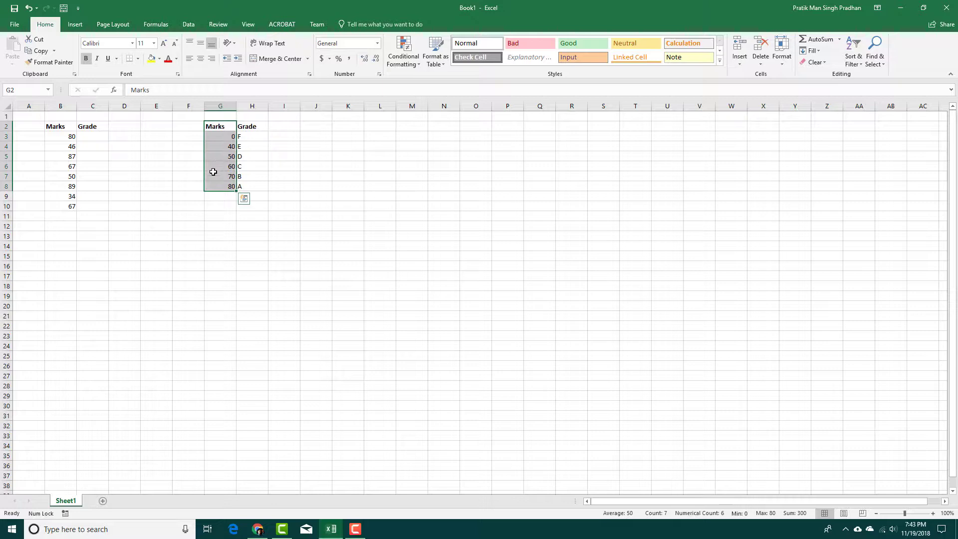
pyautogui.moveTo(252, 129); pyautogui.dragTo(265, 190)
pyautogui.click(272, 195)
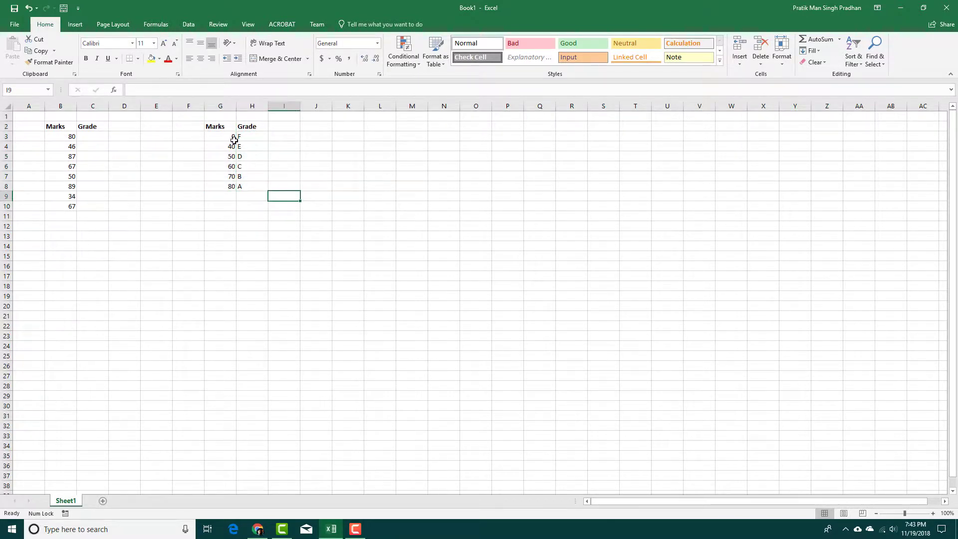
# - Walk through the table's thresholds and grades: 80 A, 70 B, 60 C, 50 D, 40 E, 0 F
pyautogui.click(230, 187)
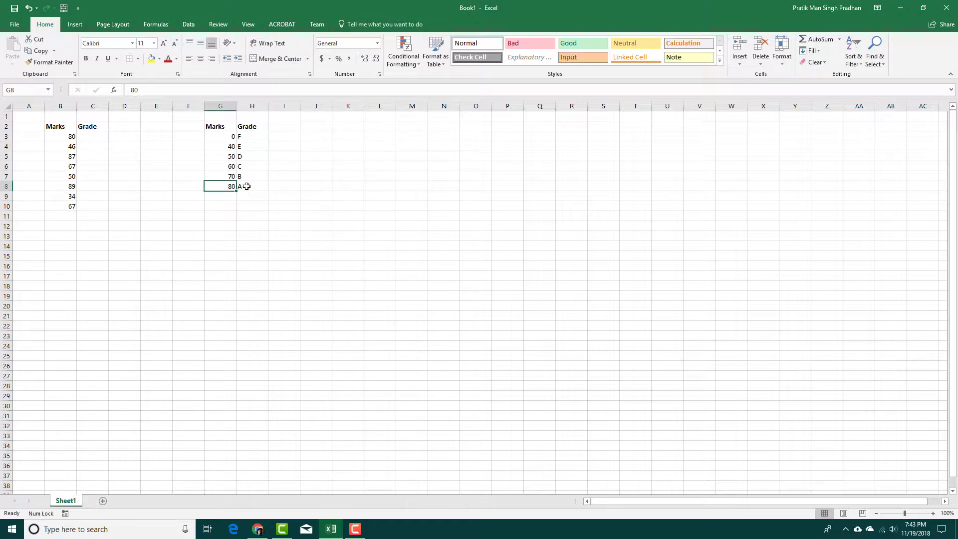
pyautogui.click(242, 184)
pyautogui.click(228, 186)
pyautogui.click(227, 176)
pyautogui.click(246, 175)
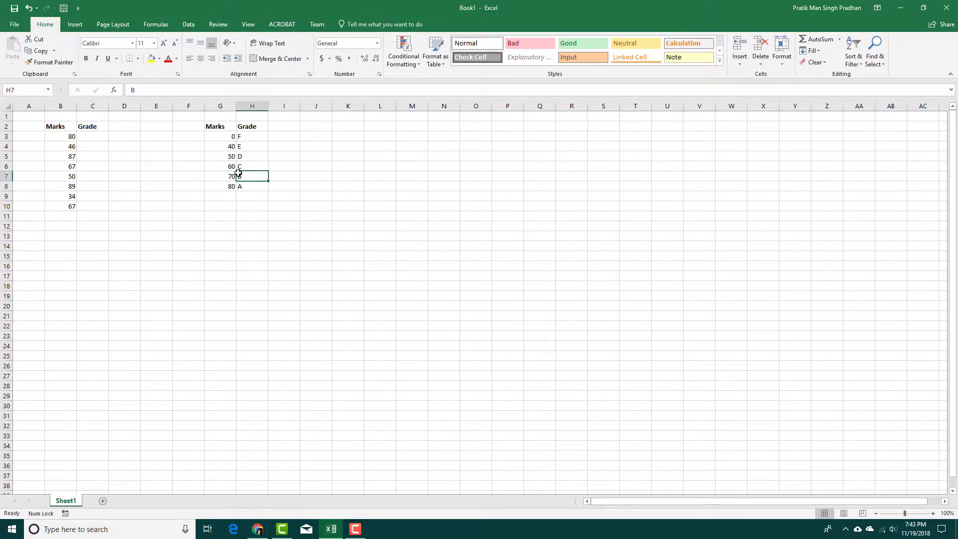
pyautogui.click(228, 165)
pyautogui.click(244, 166)
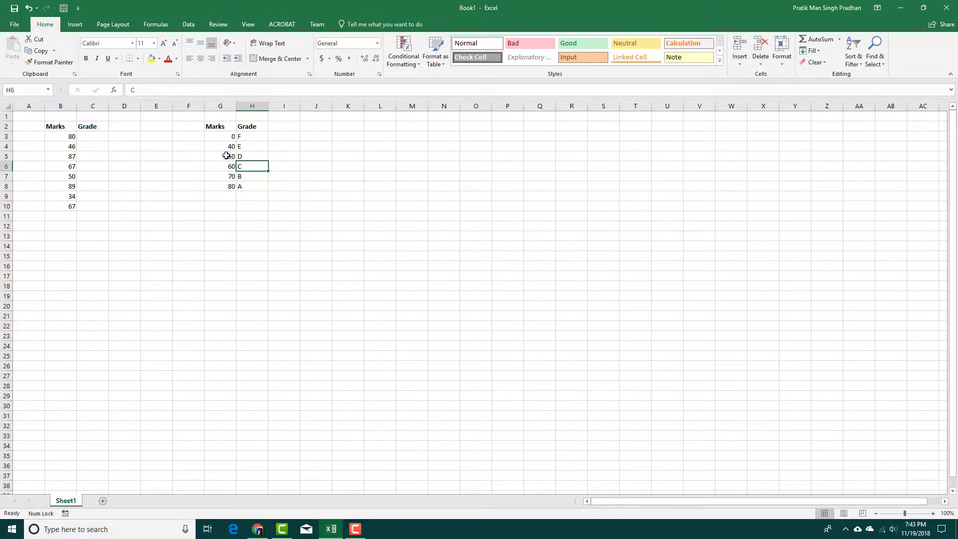
pyautogui.click(227, 157)
pyautogui.click(249, 155)
pyautogui.click(231, 146)
pyautogui.click(244, 146)
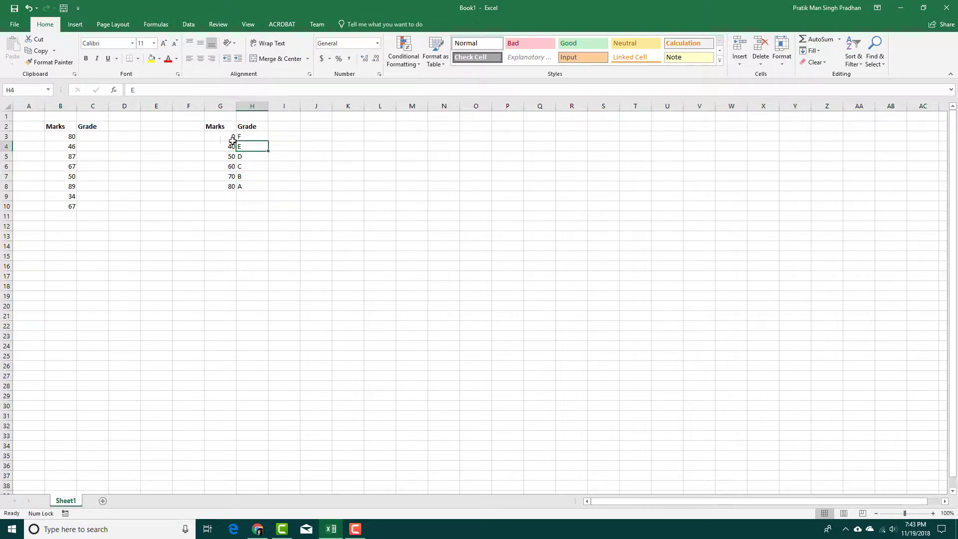
pyautogui.click(230, 136)
pyautogui.click(244, 135)
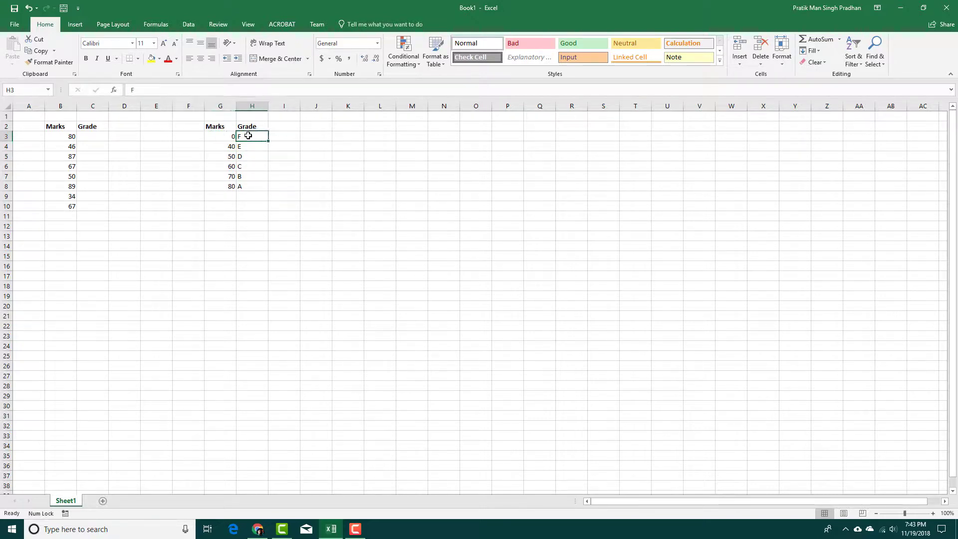
# - Build =VLOOKUP(B3,G3:H8,2 in C3, looking up B3's mark in the G3:H8 table
pyautogui.click(102, 140)
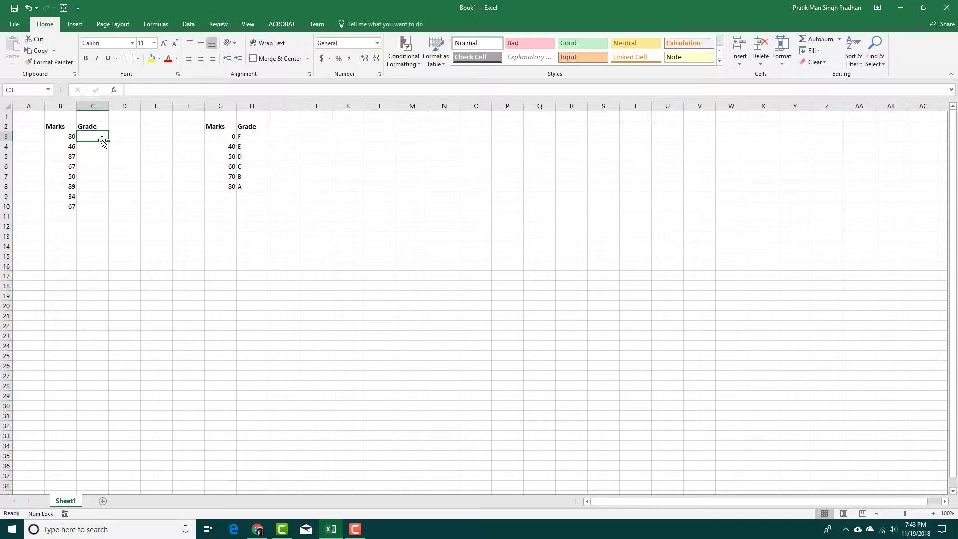
pyautogui.write('=')
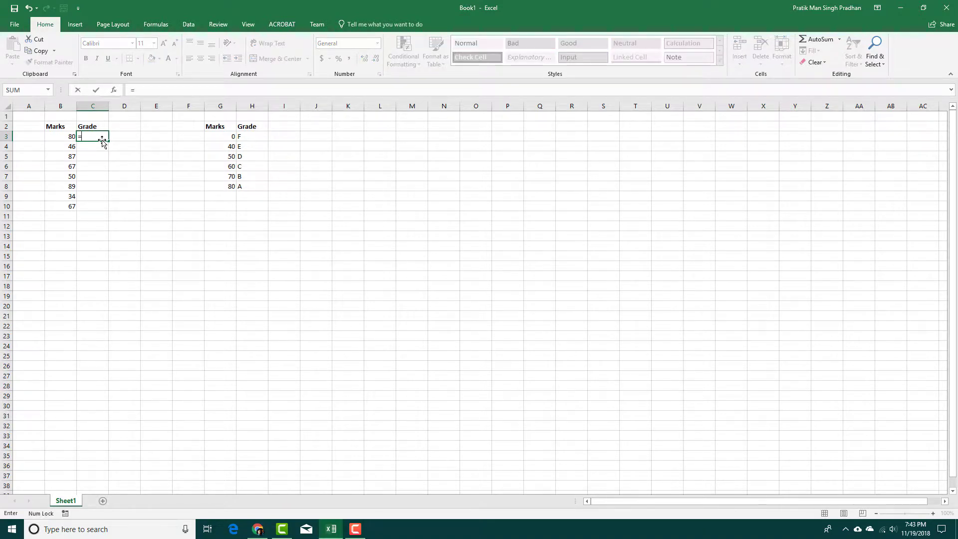
pyautogui.write('V')
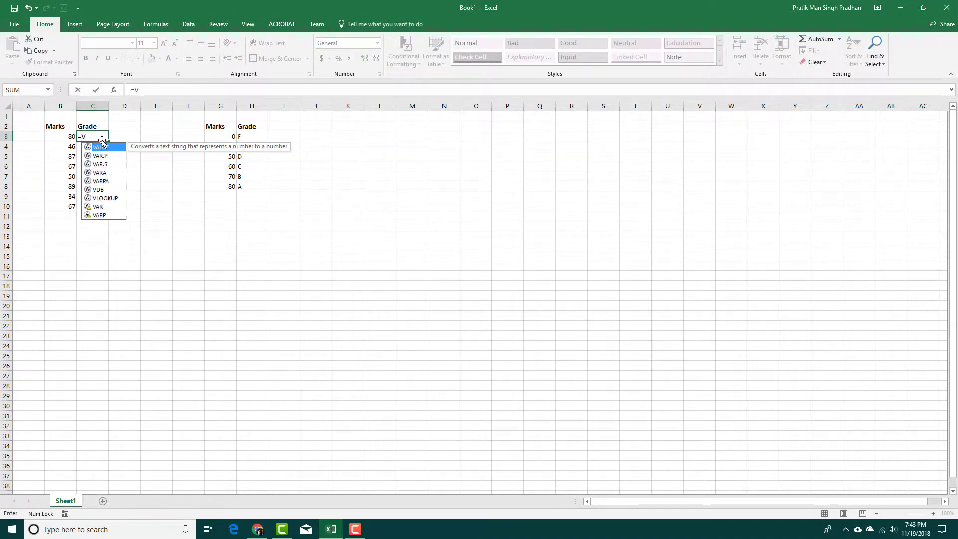
pyautogui.click(107, 198)
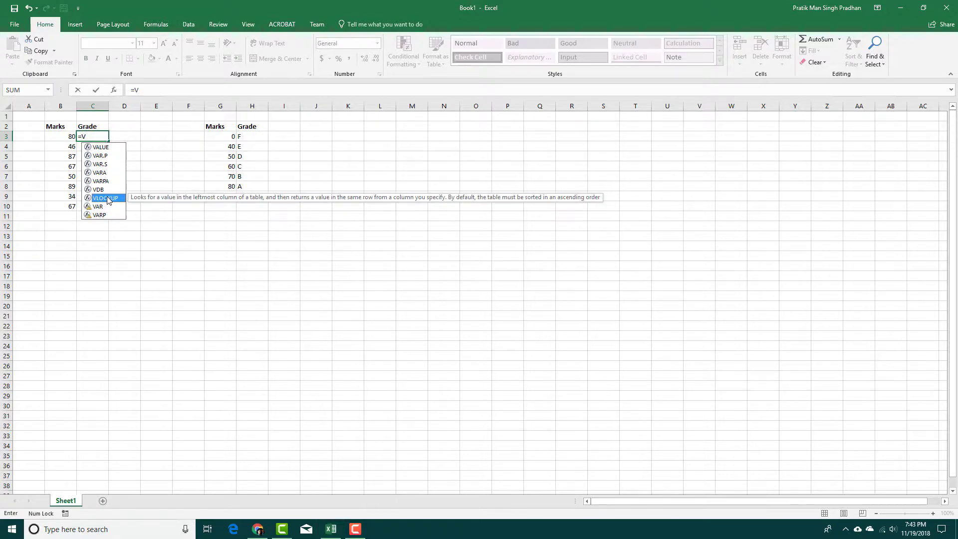
pyautogui.doubleClick(107, 198)
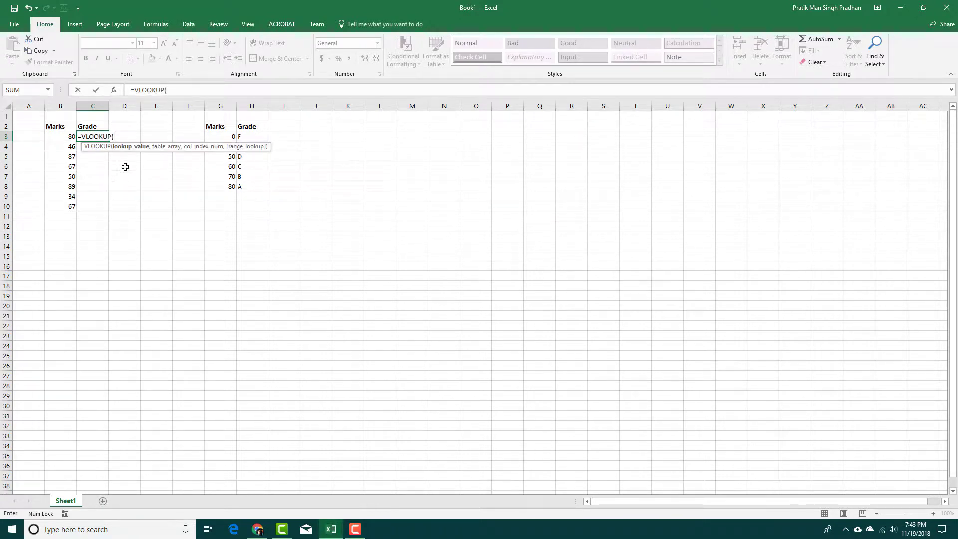
pyautogui.click(62, 139)
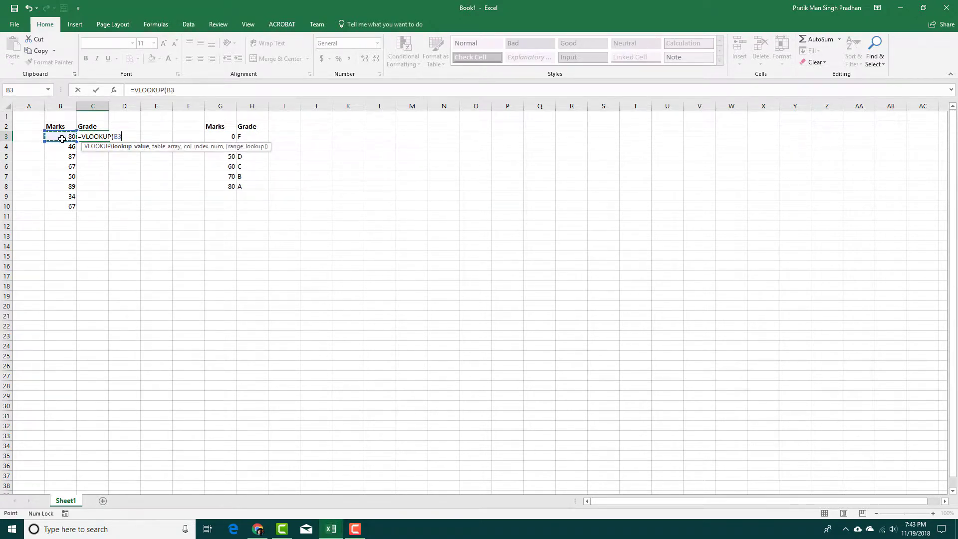
pyautogui.write(',')
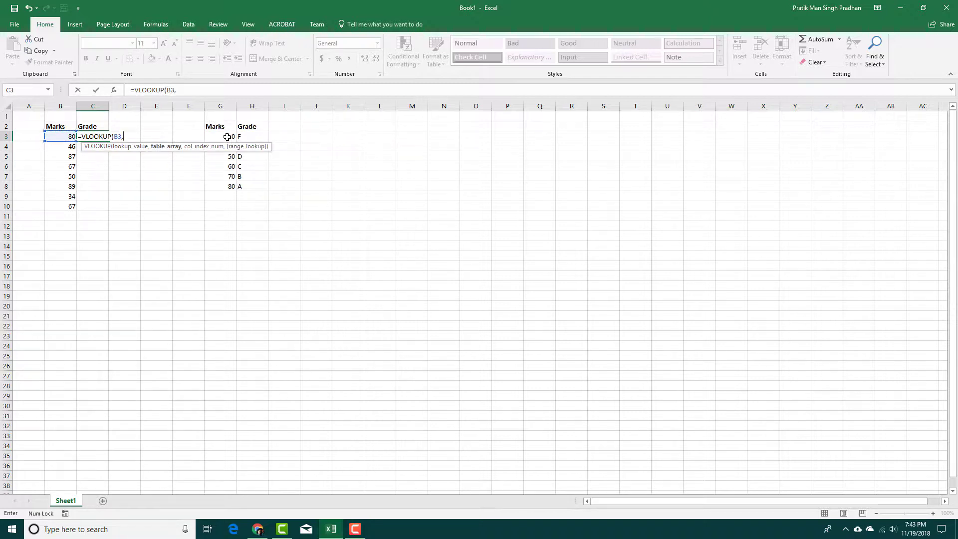
pyautogui.moveTo(225, 136); pyautogui.dragTo(256, 185)
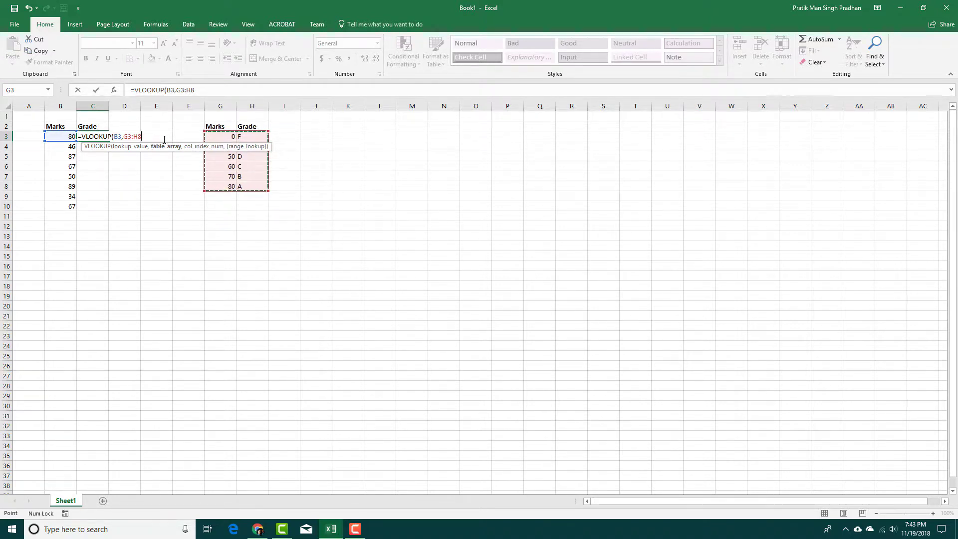
pyautogui.write(',2')
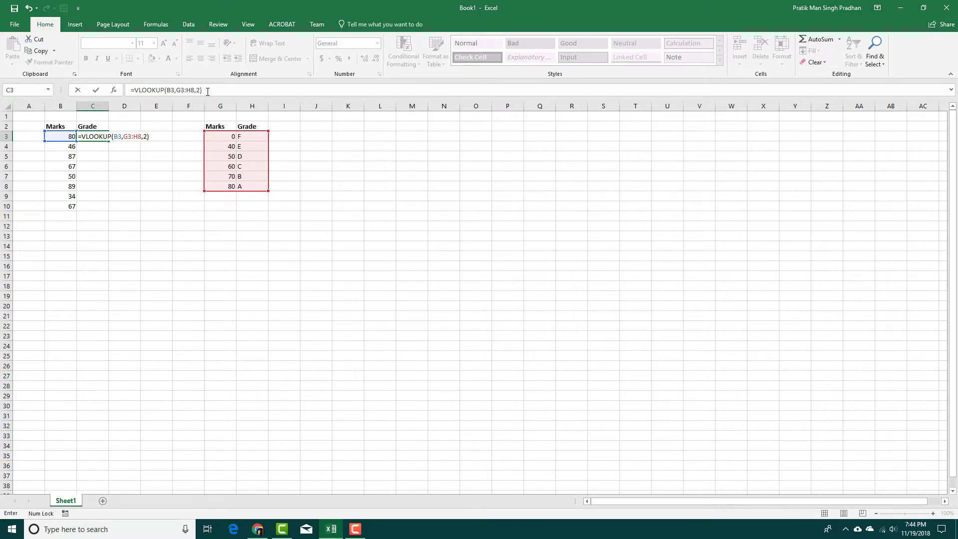
# - Change the table reference in C3's formula to $G$3:H8 and enter it, giving grade A
pyautogui.click(177, 90)
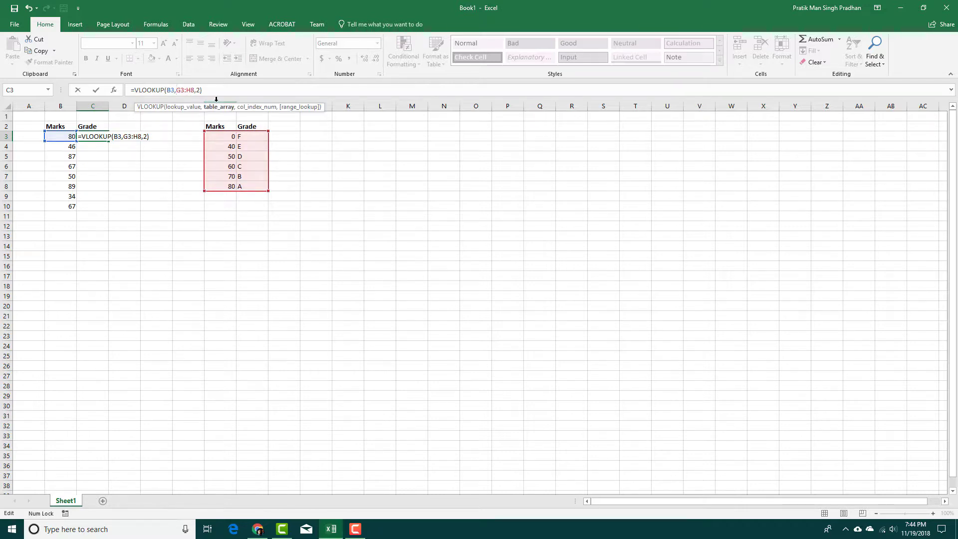
pyautogui.write('$G$')
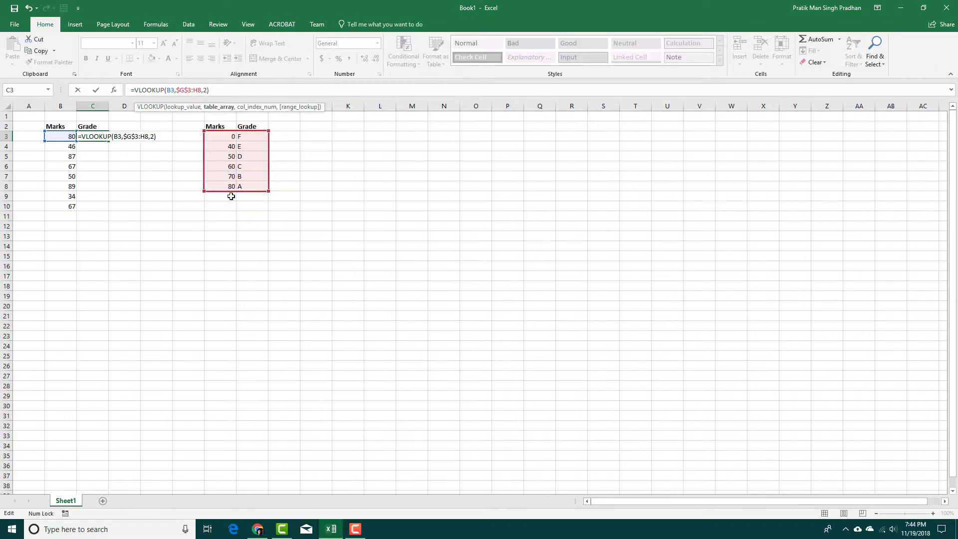
pyautogui.click(232, 92)
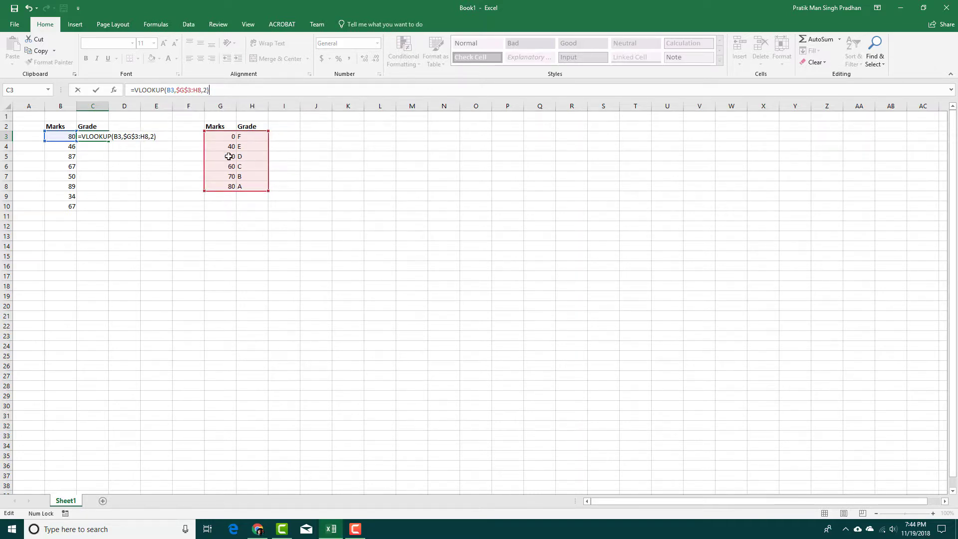
pyautogui.press('Return')
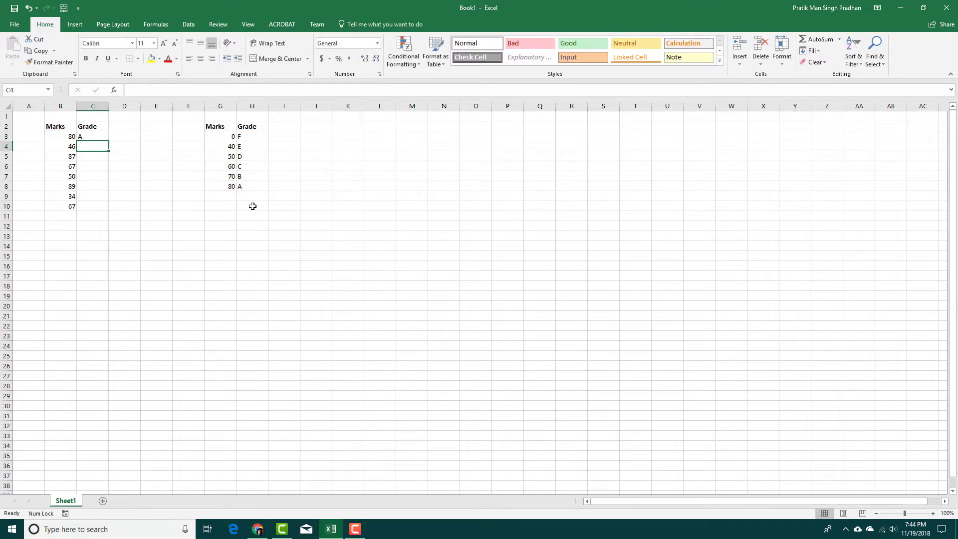
pyautogui.click(100, 137)
pyautogui.click(64, 141)
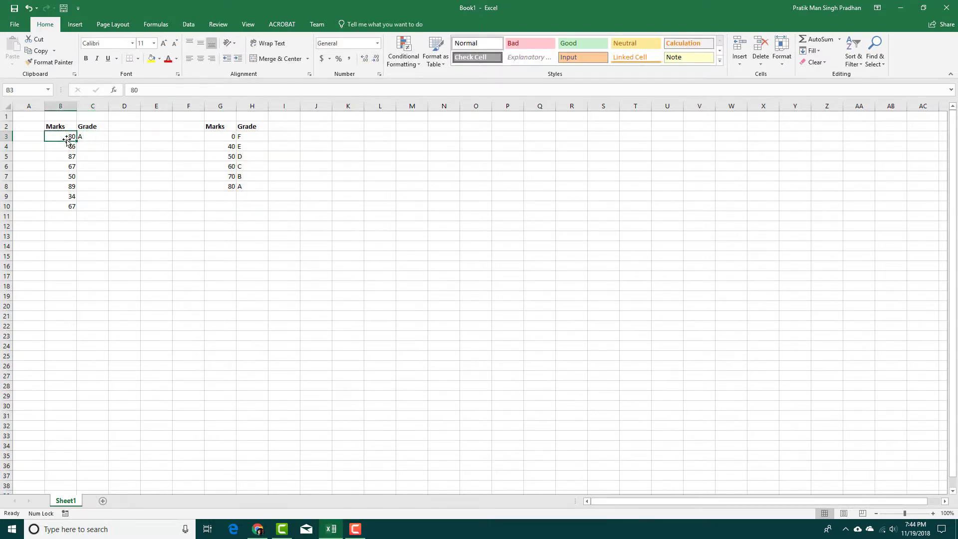
pyautogui.click(89, 140)
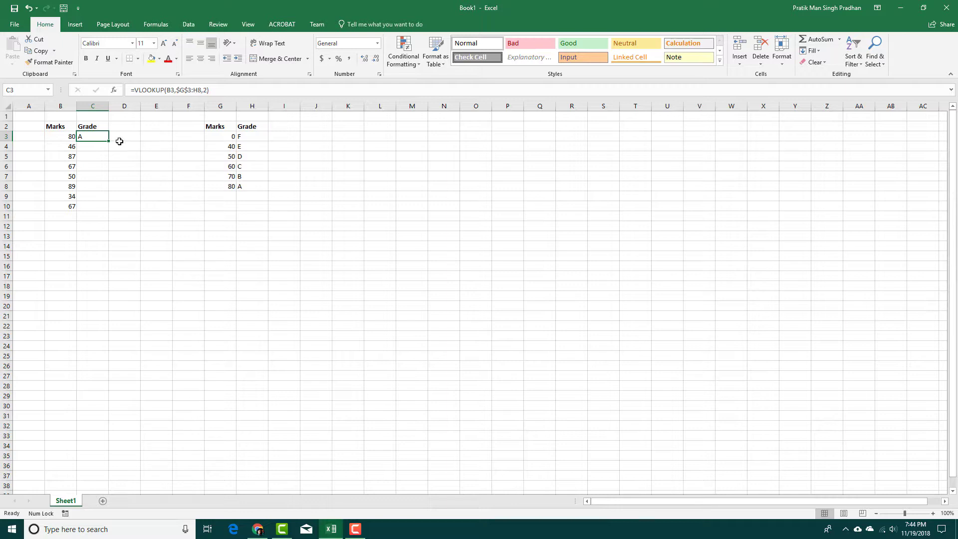
# - Fill C3's formula down to C10, then inspect the copied formulas and their G3:H8 table references
pyautogui.moveTo(108, 142); pyautogui.dragTo(109, 209)
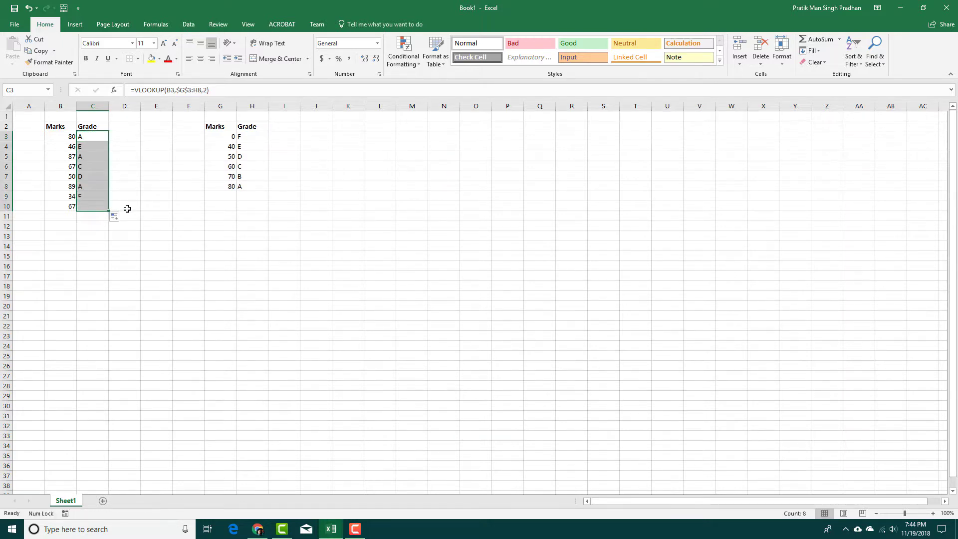
pyautogui.click(86, 147)
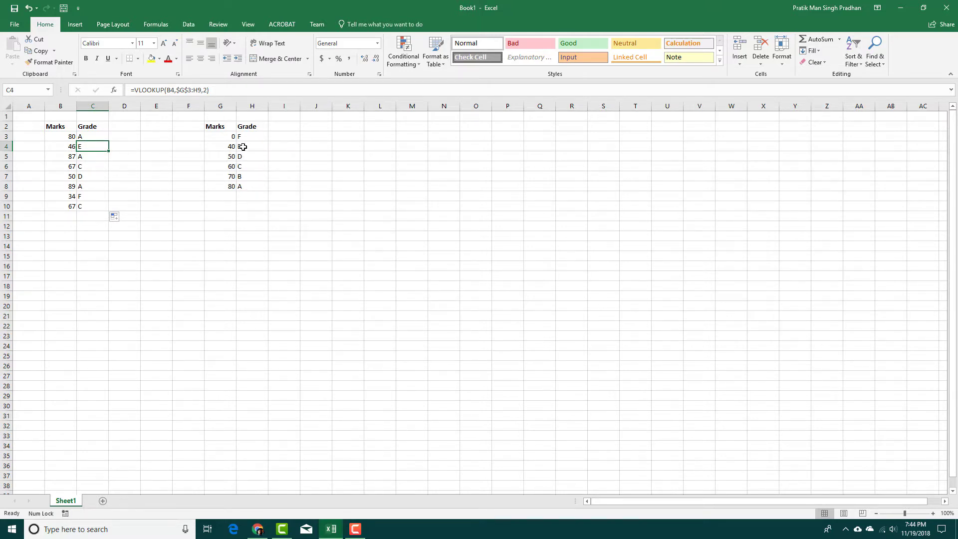
pyautogui.moveTo(231, 137); pyautogui.dragTo(233, 188)
pyautogui.click(257, 187)
pyautogui.moveTo(223, 137); pyautogui.dragTo(223, 188)
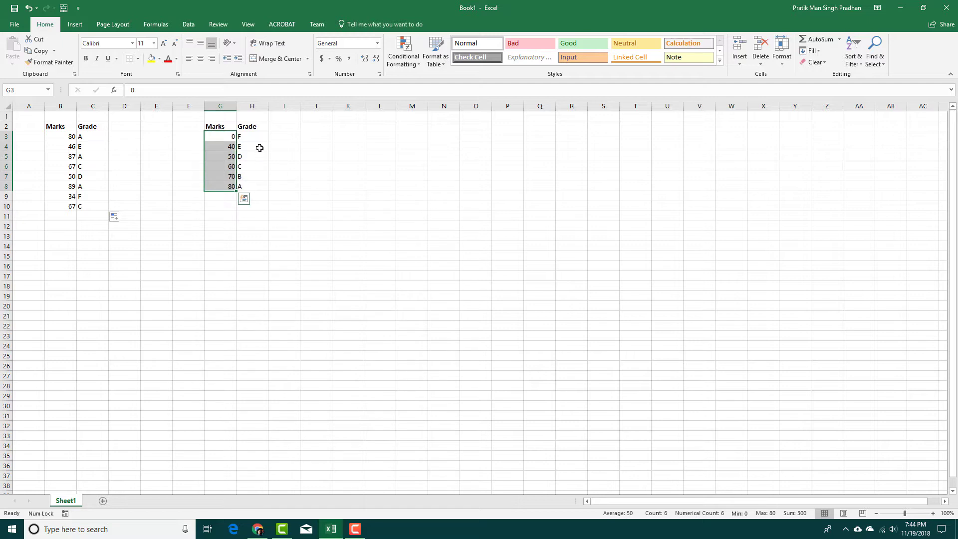
pyautogui.moveTo(255, 134); pyautogui.dragTo(254, 187)
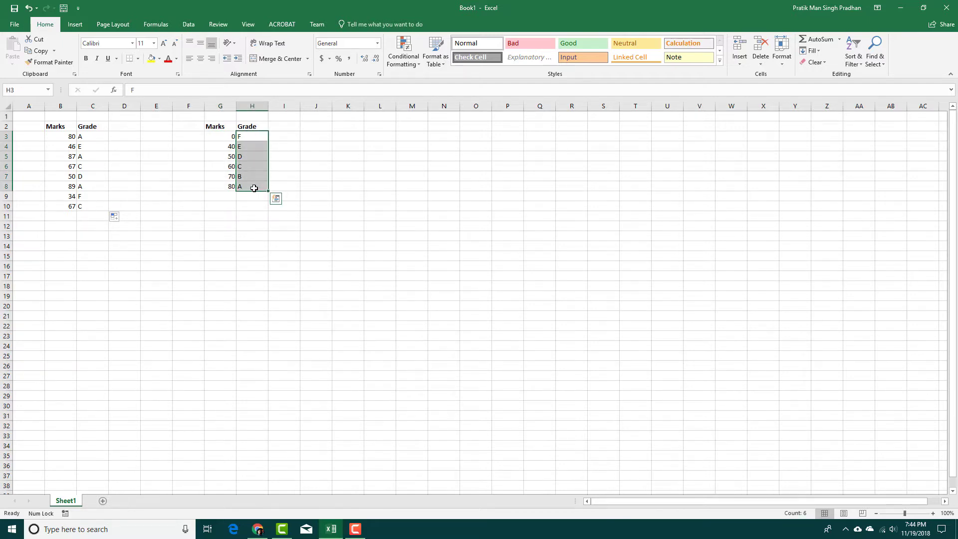
pyautogui.click(321, 157)
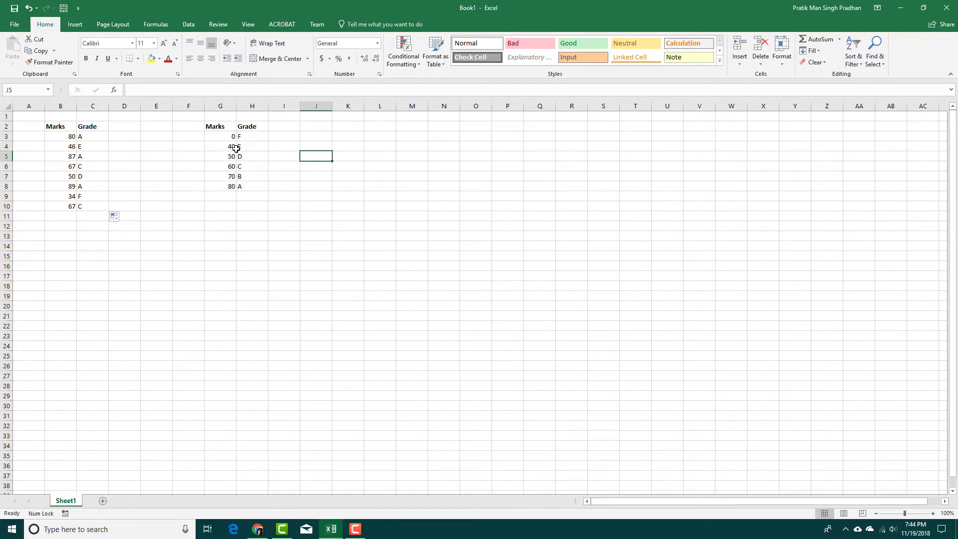
pyautogui.click(71, 147)
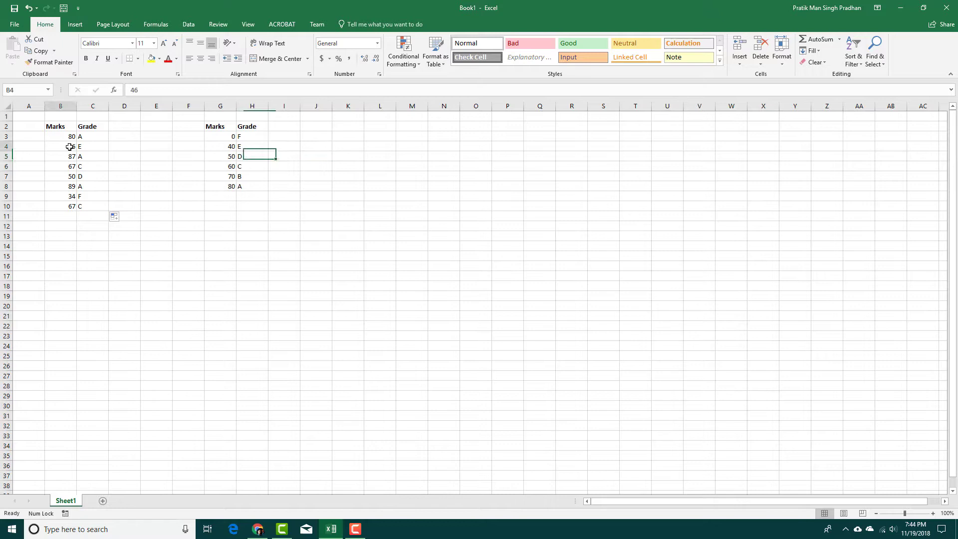
pyautogui.click(90, 178)
# - Copy G2:H8 and paste it transposed at J4, putting Marks 0–80 in row 4 and Grades F–A in row 5
pyautogui.moveTo(250, 130); pyautogui.dragTo(211, 186)
pyautogui.hotkey('ctrl', 'c')
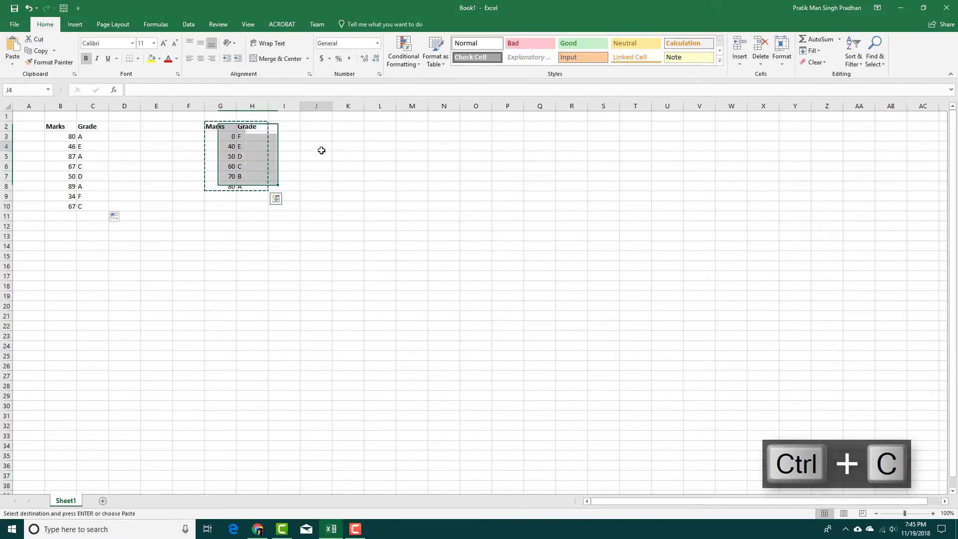
pyautogui.click(322, 149)
pyautogui.rightClick(322, 148)
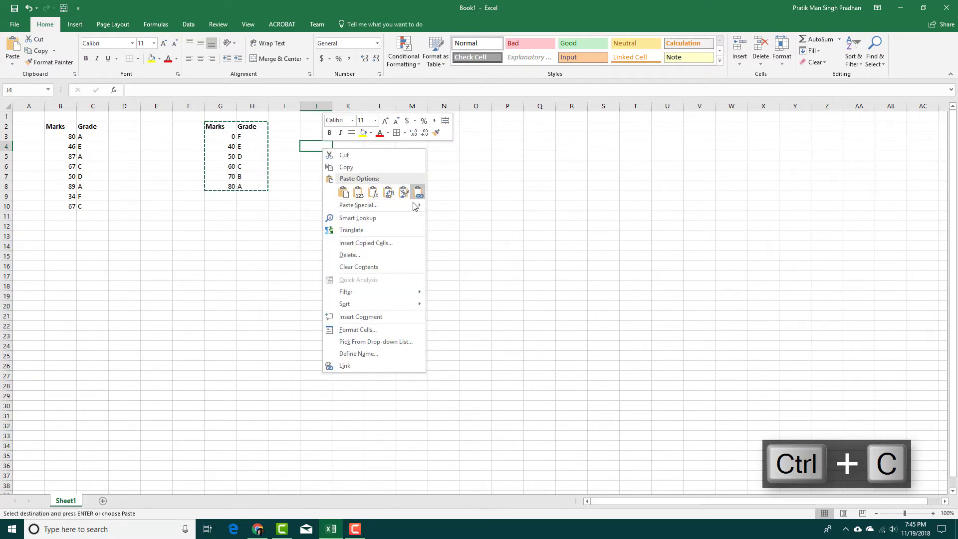
pyautogui.moveTo(417, 206)
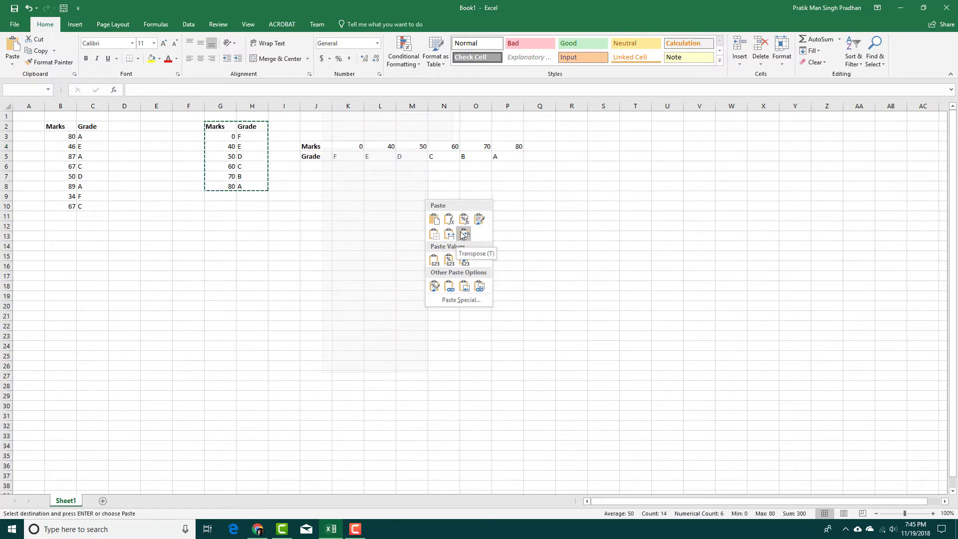
pyautogui.click(463, 235)
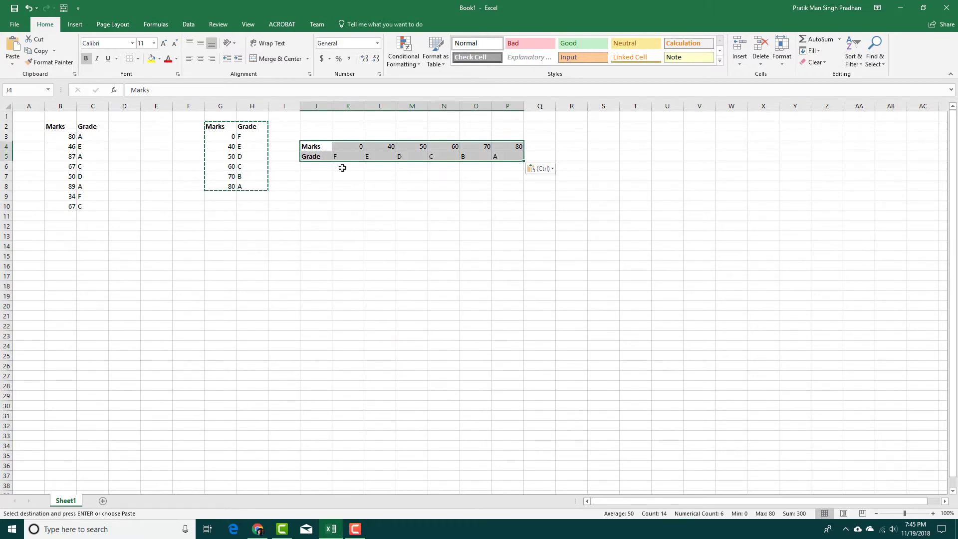
pyautogui.click(322, 146)
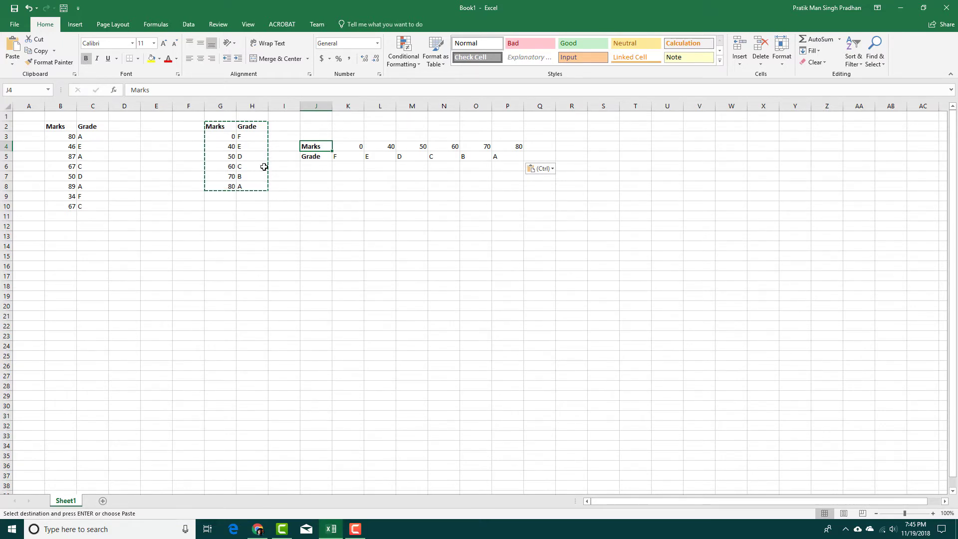
pyautogui.click(284, 244)
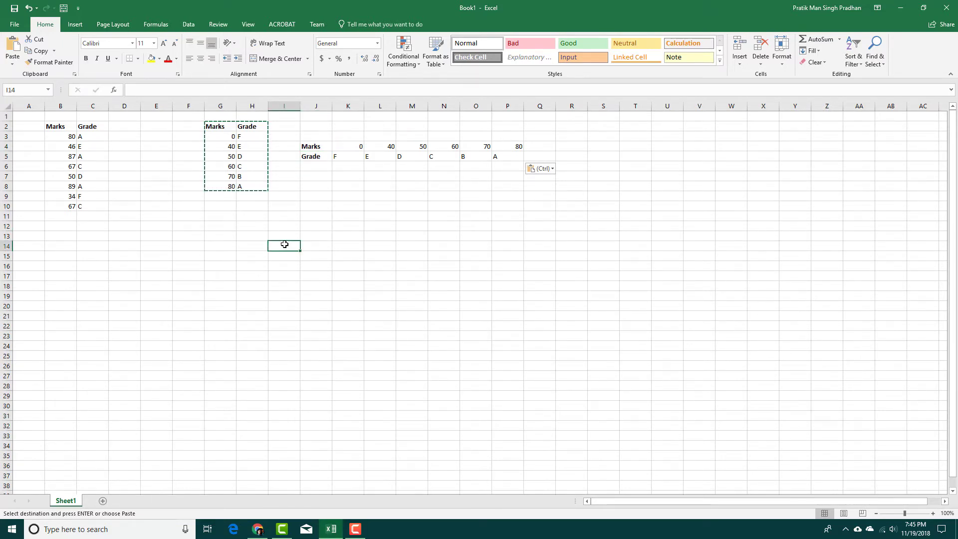
pyautogui.write('=HLo')
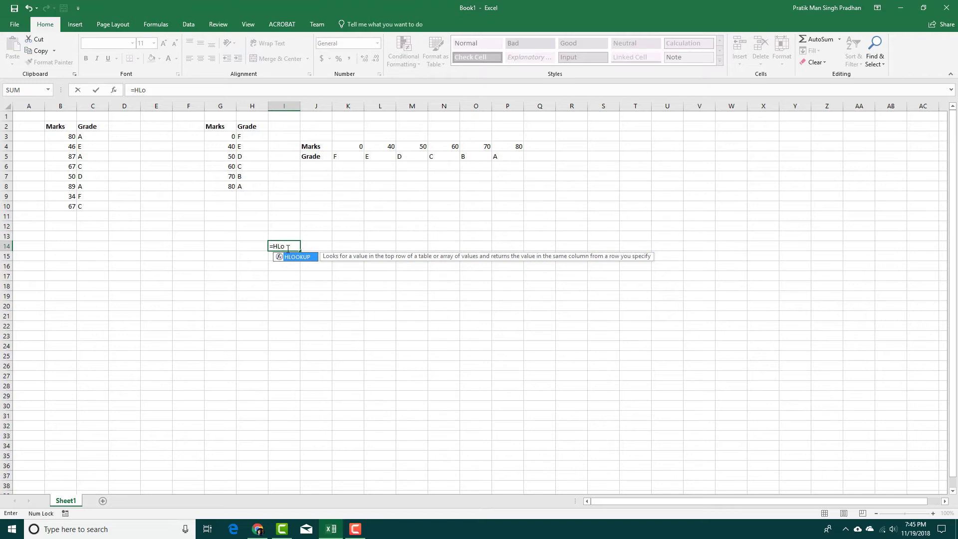
pyautogui.press('BackSpace')
pyautogui.press('BackSpace')
pyautogui.press('BackSpace')
pyautogui.press('BackSpace')
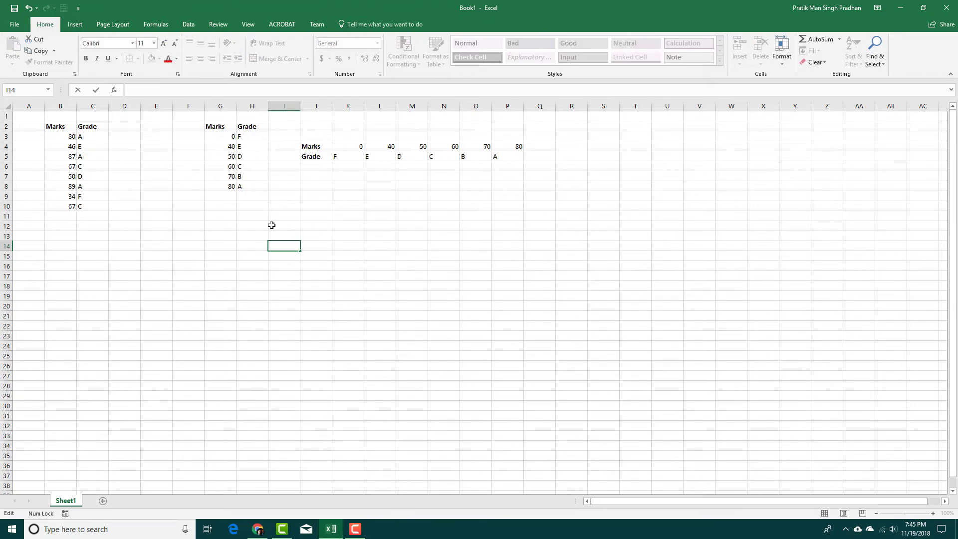
pyautogui.press('Return')
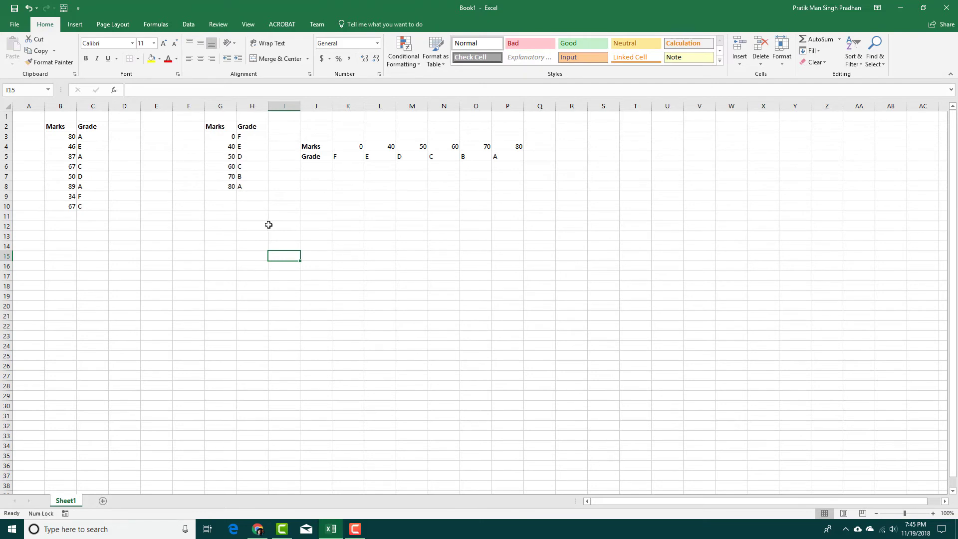